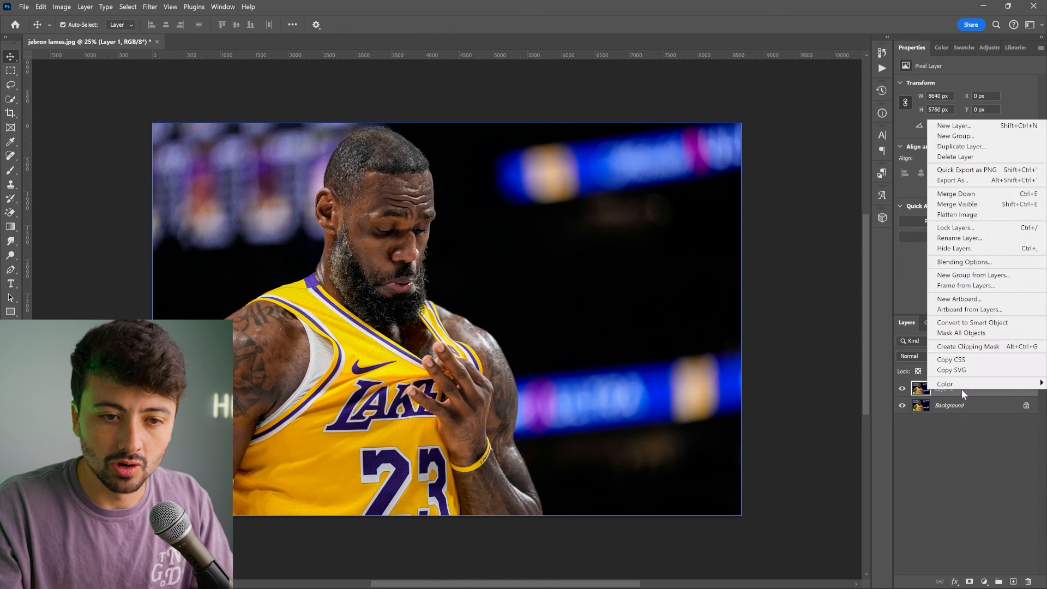
Convert Layer 1 to a smart object.
left_click(970, 322)
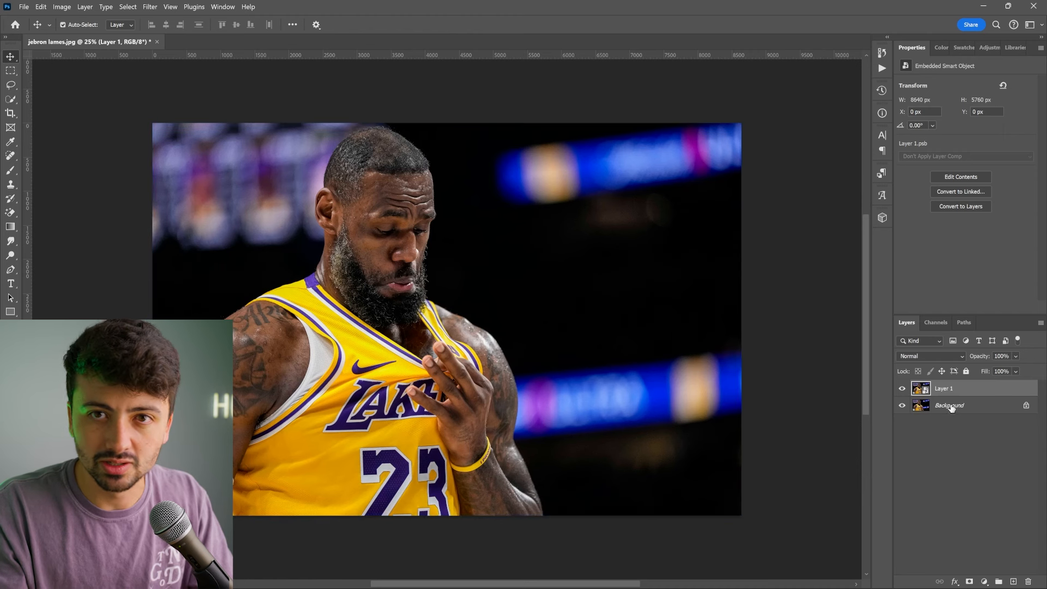
left_click(902, 388)
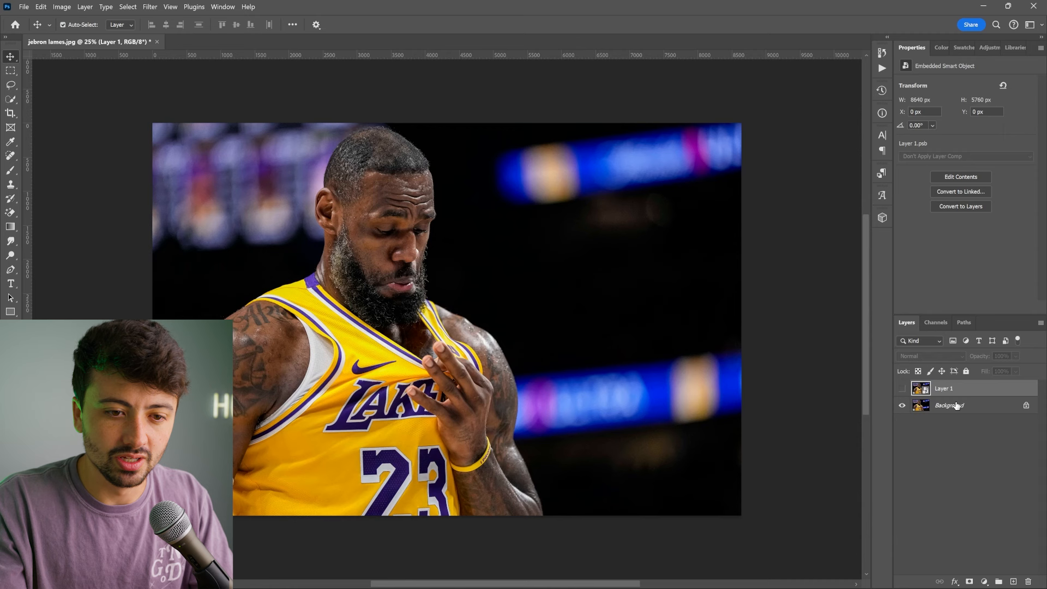
left_click(955, 405)
key("ctrl+j")
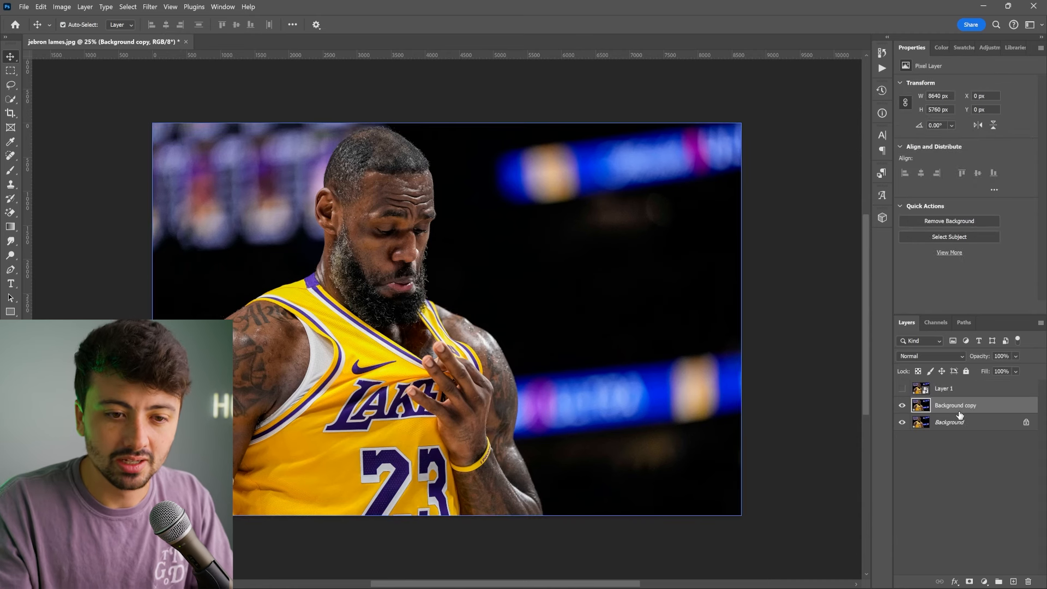
key("Delete")
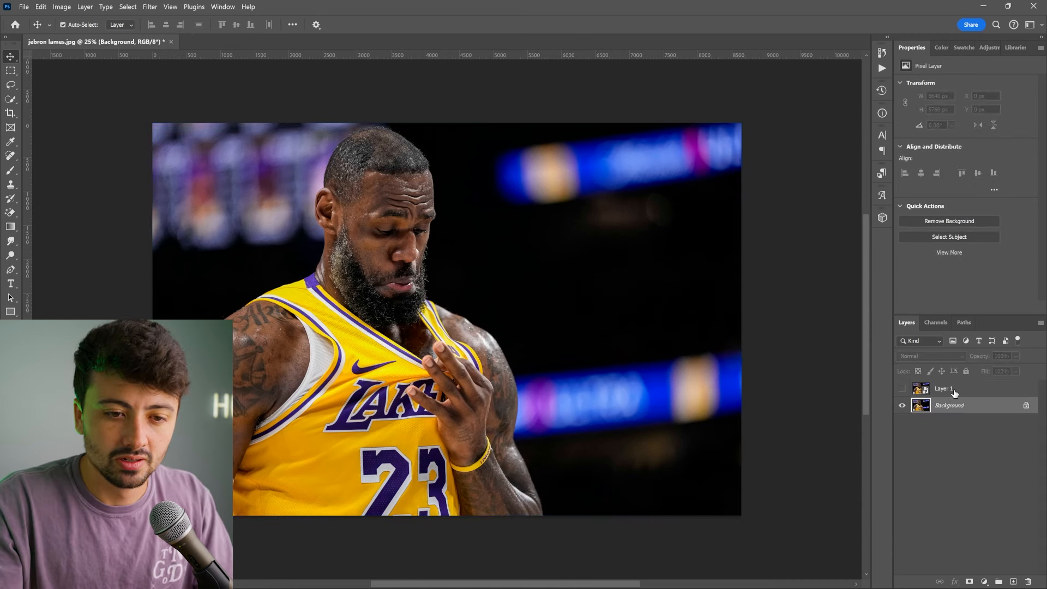
right_click(953, 388)
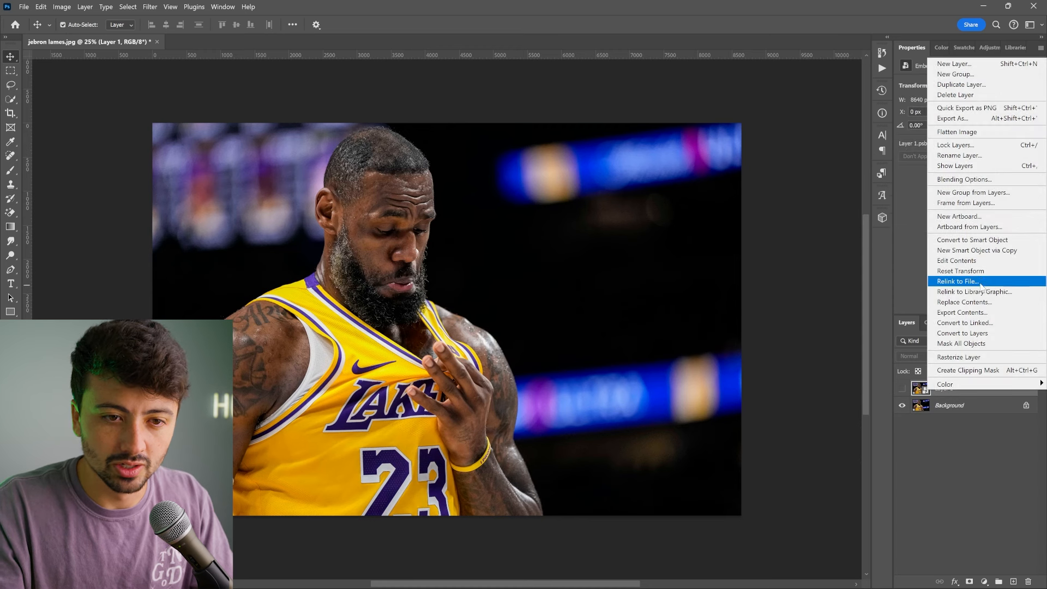
left_click(957, 240)
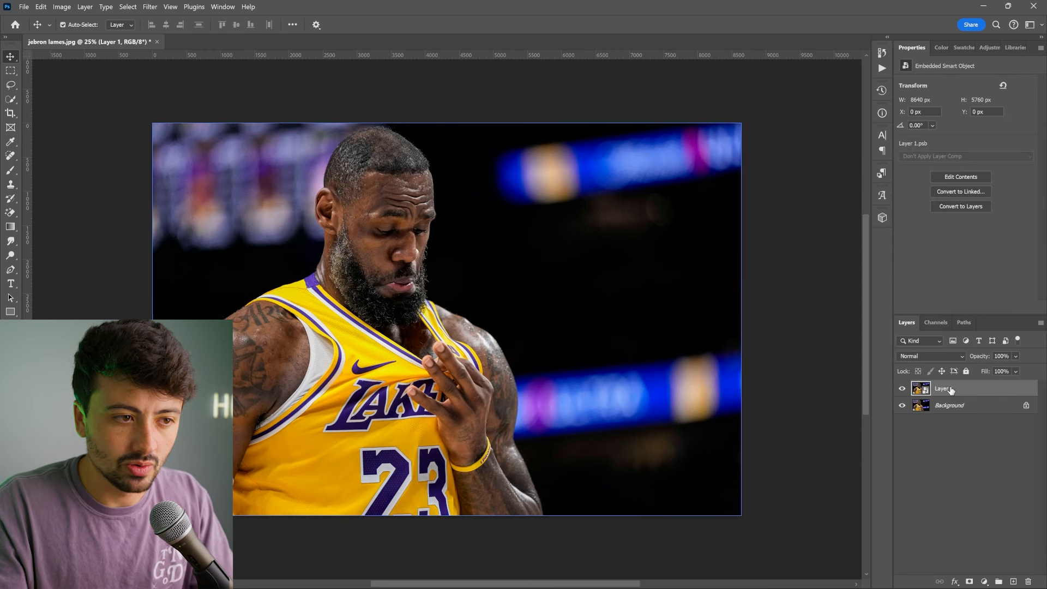
Apply the Camera Raw filter to Layer 1, setting Exposure to +0.75, Highlights to -8 and Shadows to +56.
left_click(150, 7)
left_click(169, 80)
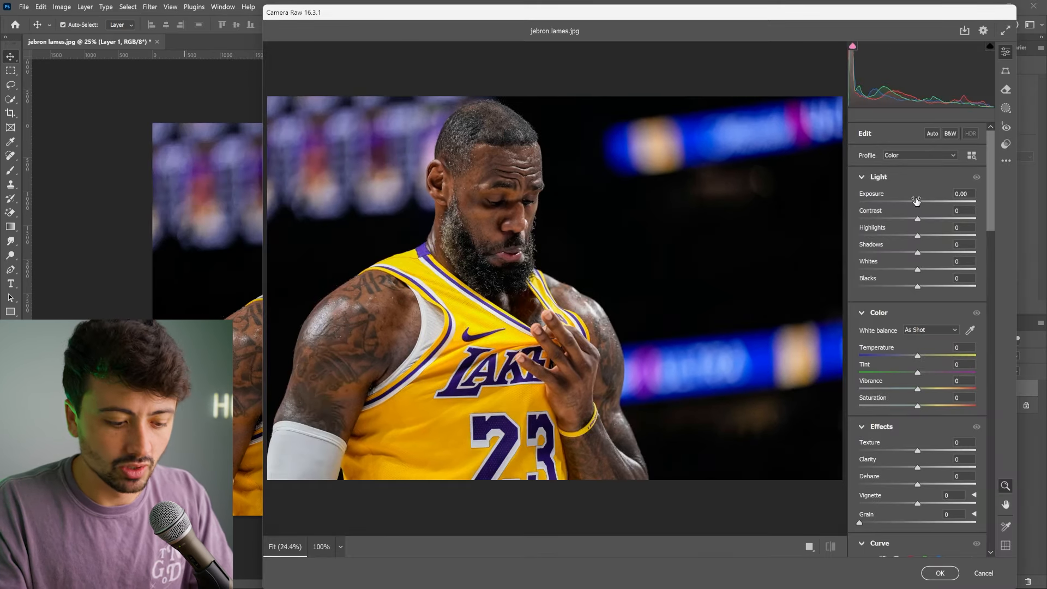
mouse_move(918, 201)
left_mouse_down()
mouse_move(941, 198)
mouse_move(929, 206)
left_mouse_up()
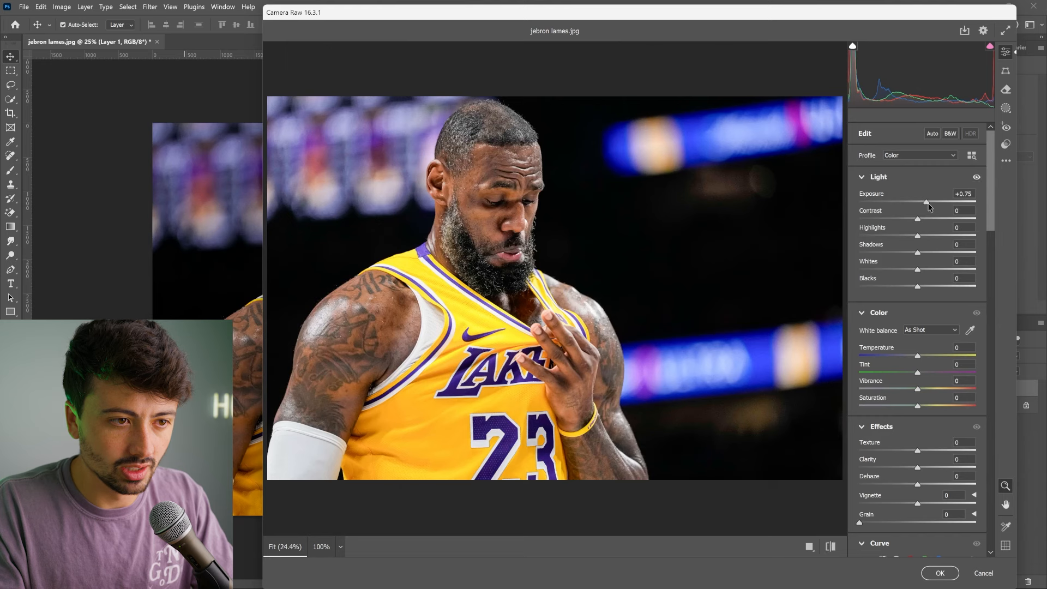
left_click_drag(920, 237, 960, 260)
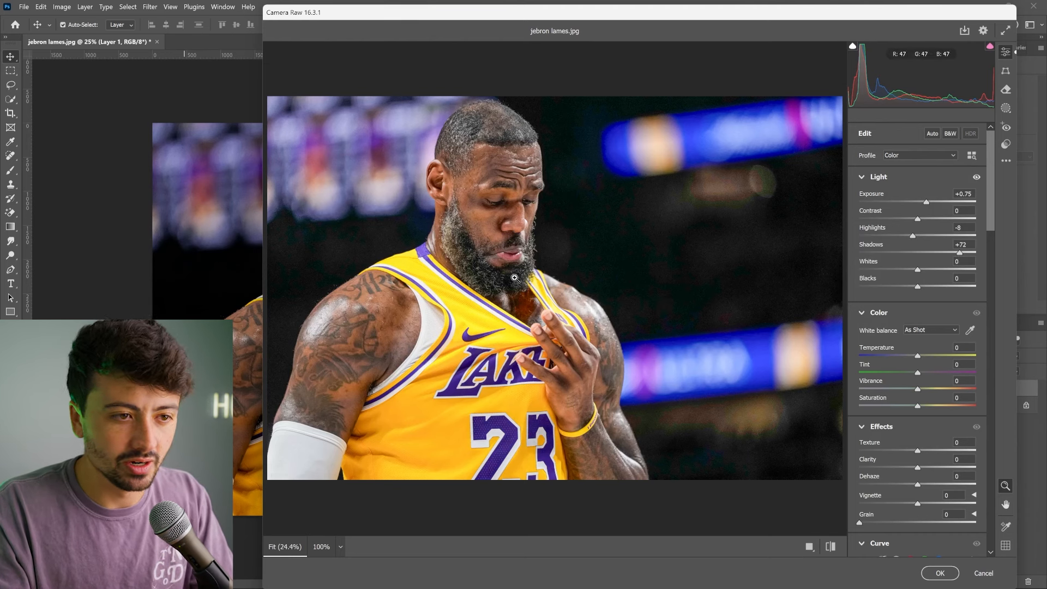
mouse_move(959, 253)
left_mouse_down()
mouse_move(923, 257)
mouse_move(950, 253)
left_mouse_up()
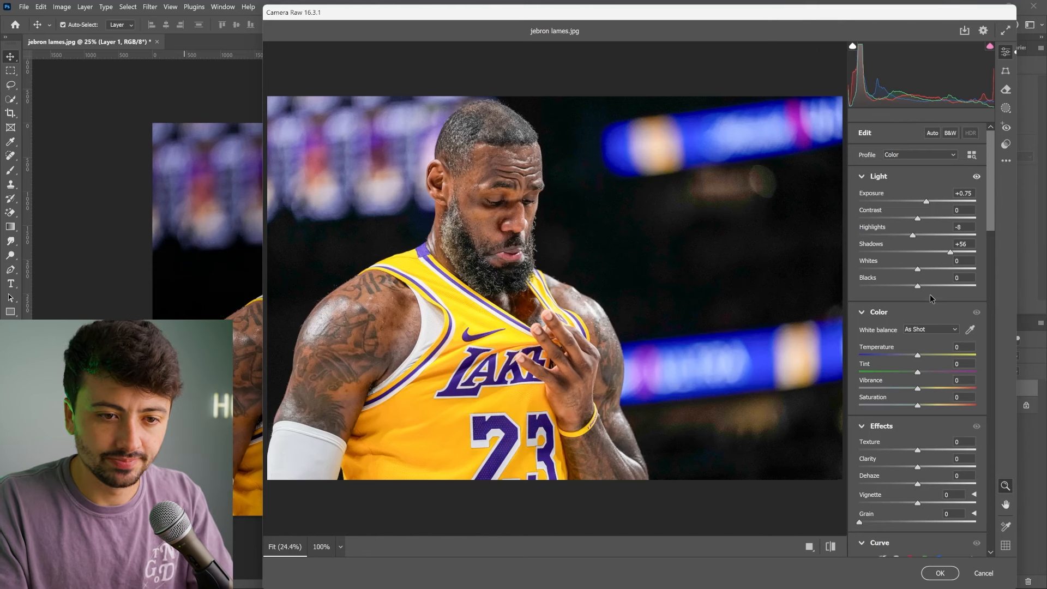
Raise the photo's Saturation to +10 in the Camera Raw color adjustments.
scroll(930, 294, "down", 2)
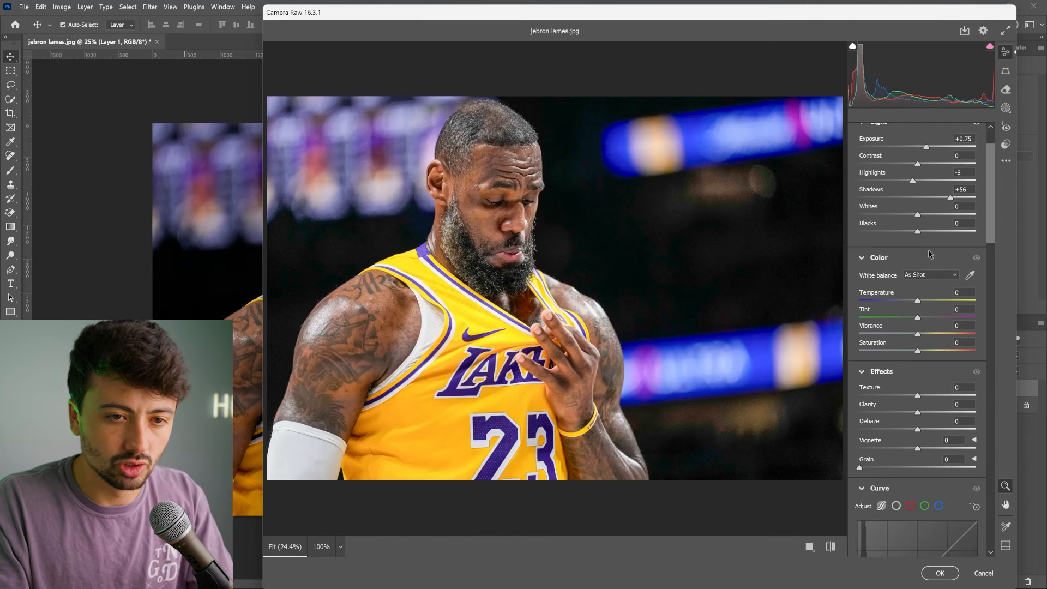
scroll(924, 303, "down", 1)
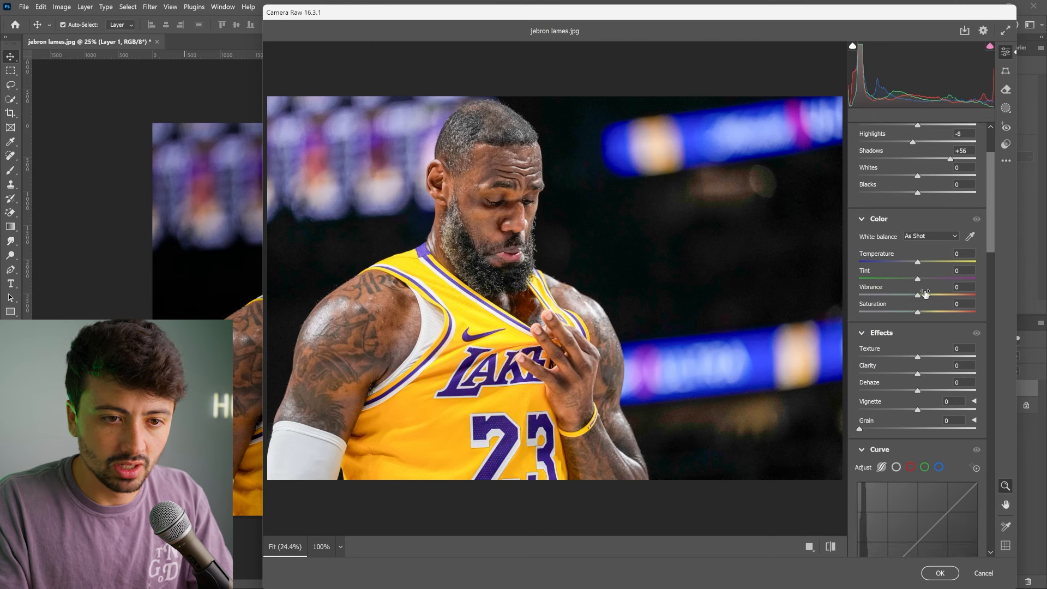
left_click_drag(922, 314, 930, 319)
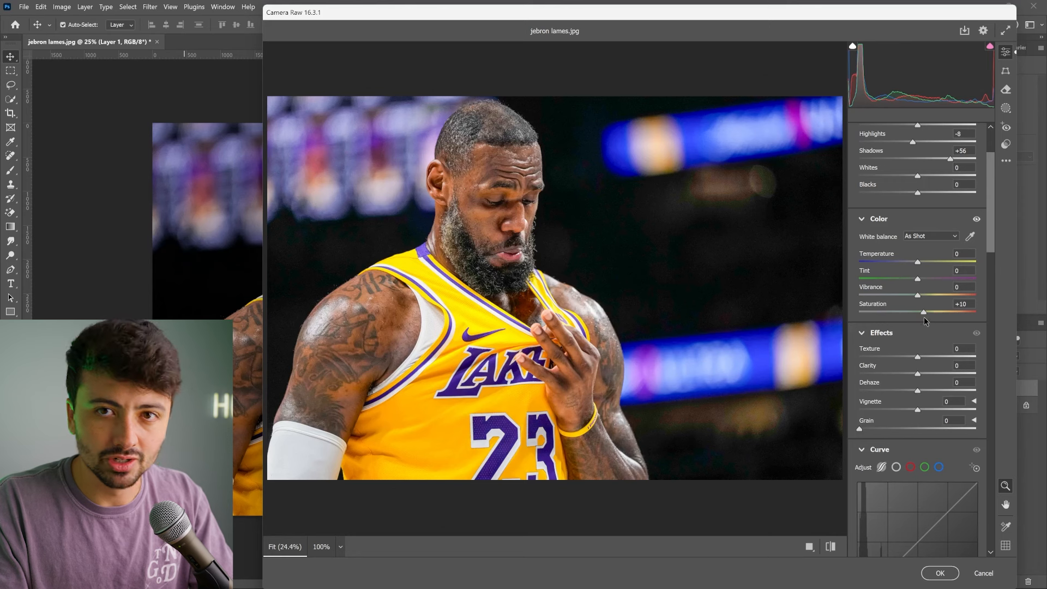
Try different Texture strengths on the photo and set Texture to +50.
scroll(920, 329, "down", 1)
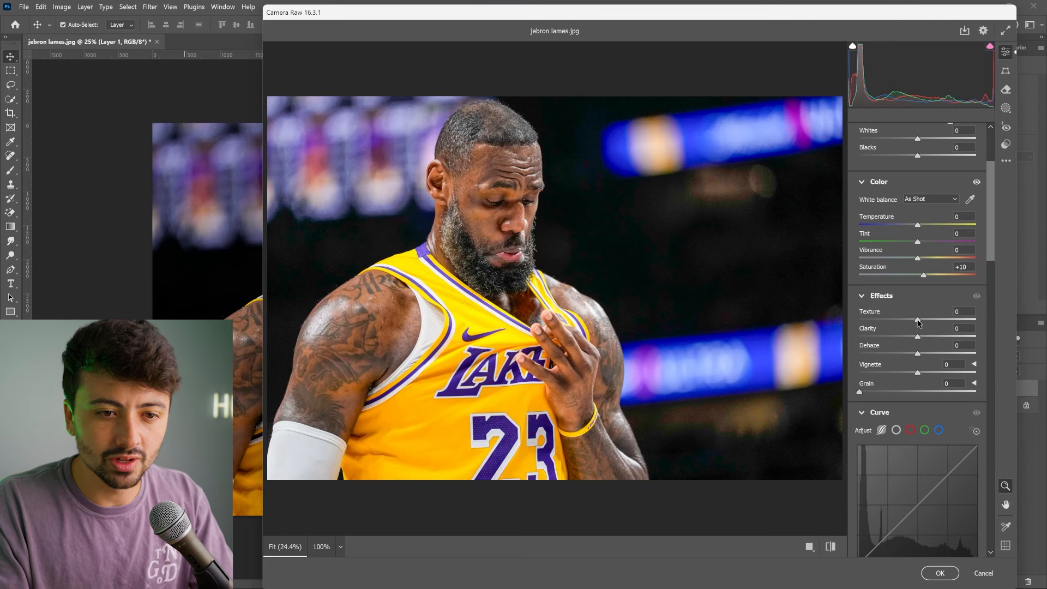
left_click_drag(918, 320, 976, 320)
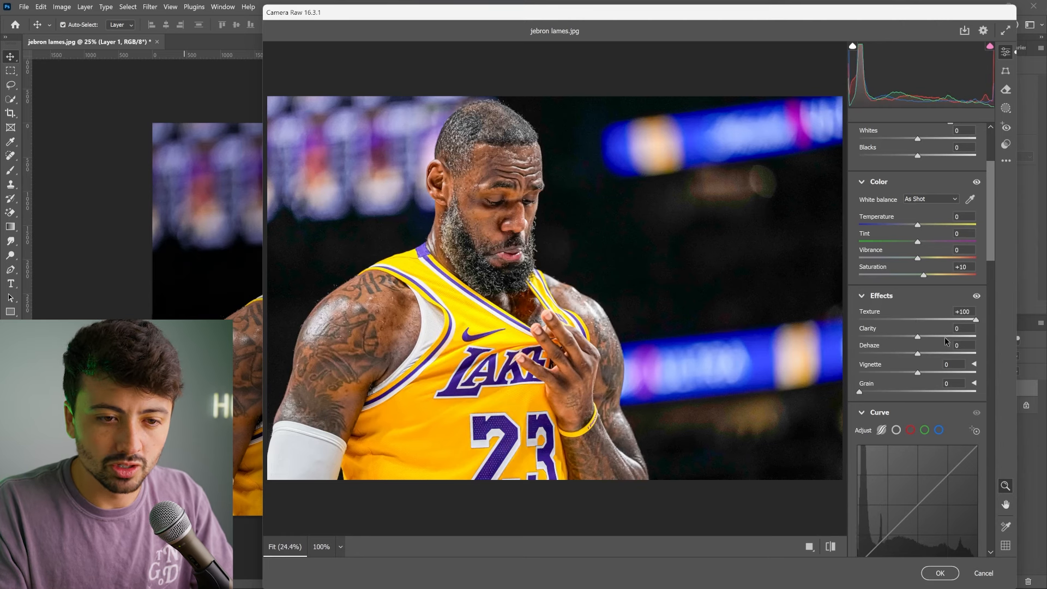
left_click_drag(918, 336, 976, 337)
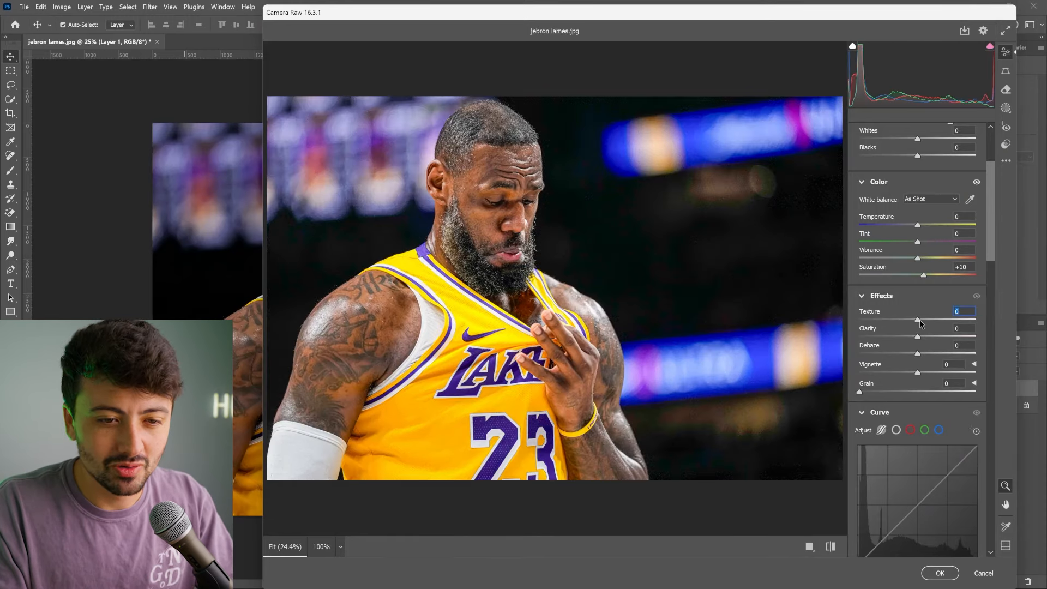
left_click_drag(918, 320, 954, 328)
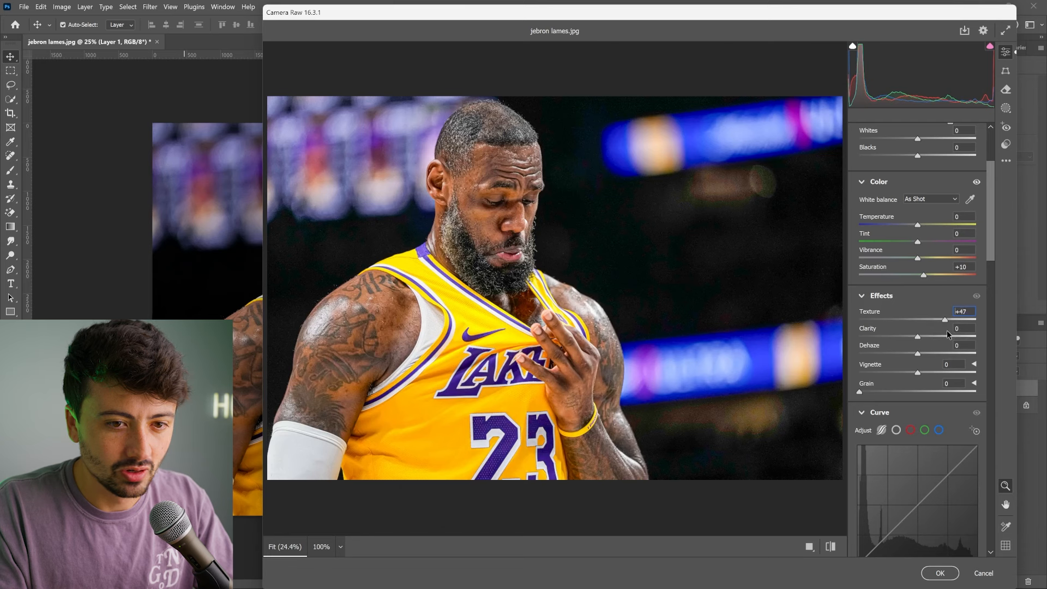
mouse_move(948, 333)
left_mouse_down()
mouse_move(932, 338)
mouse_move(958, 339)
mouse_move(927, 331)
mouse_move(958, 331)
mouse_move(939, 328)
mouse_move(954, 322)
left_mouse_up()
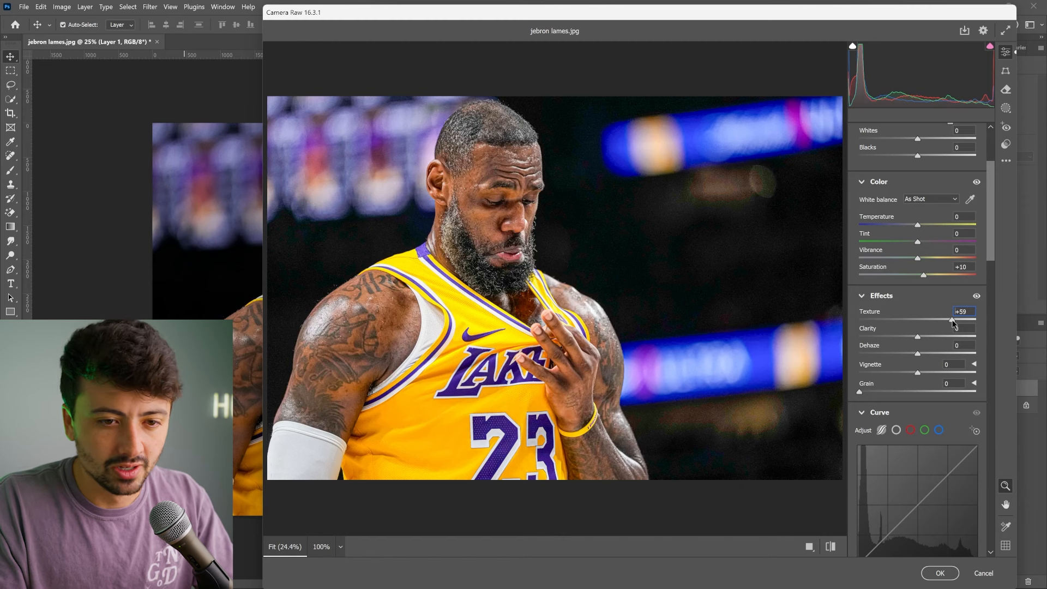
left_click_drag(949, 325, 929, 329)
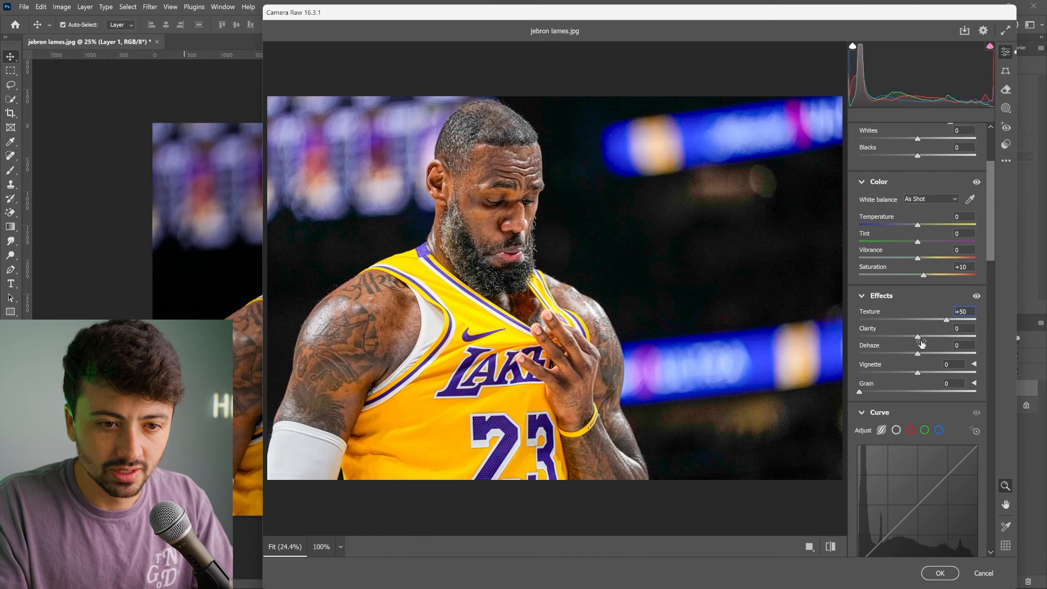
Test extreme and negative Clarity amounts on the photo, then set Clarity to +9.
left_click_drag(918, 337, 977, 346)
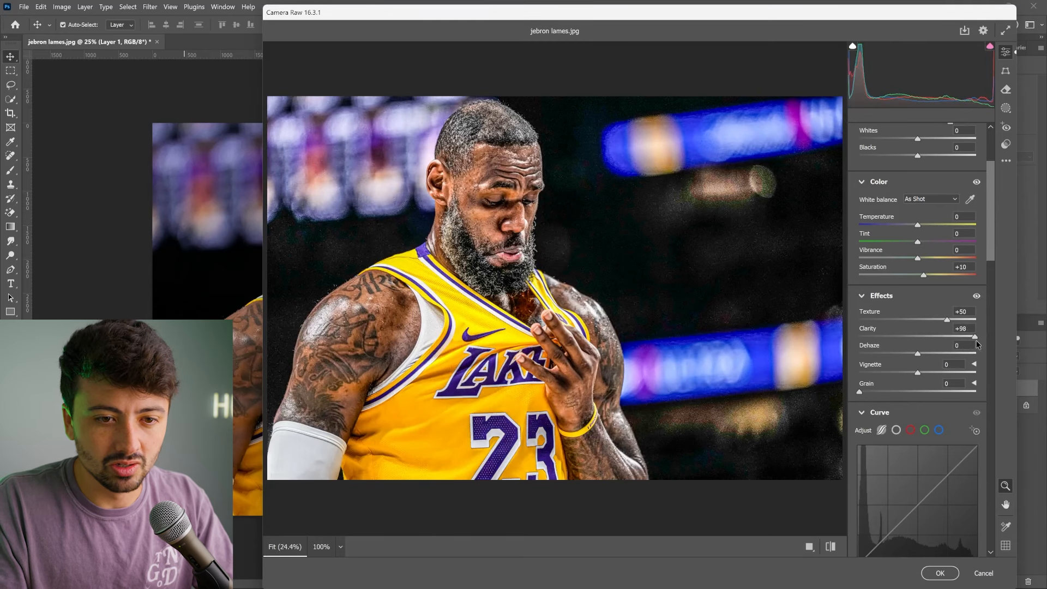
left_click_drag(976, 339, 916, 347)
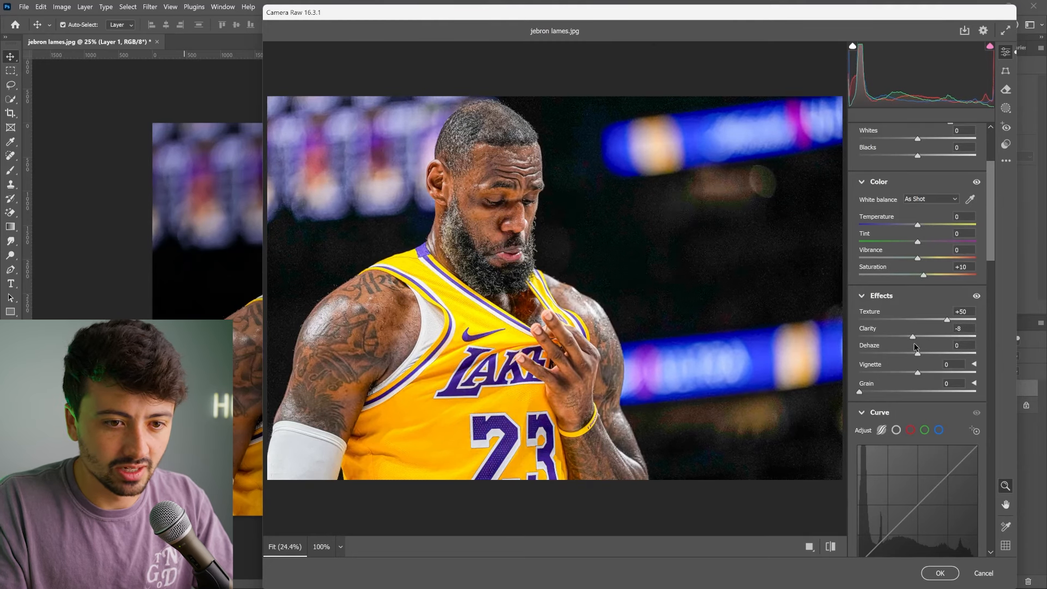
left_click_drag(916, 346, 915, 344)
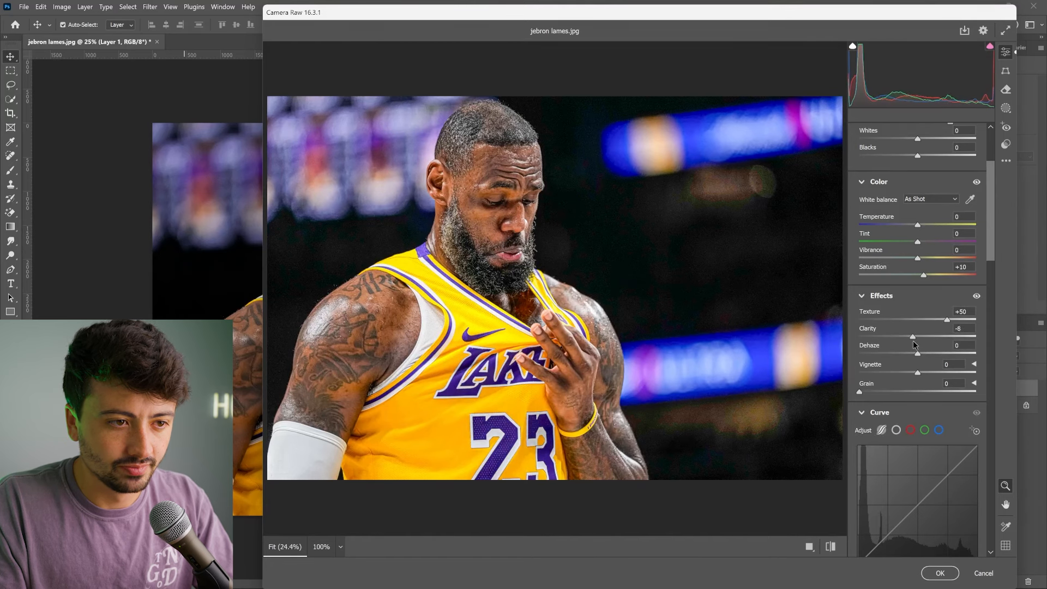
left_click_drag(933, 347, 925, 346)
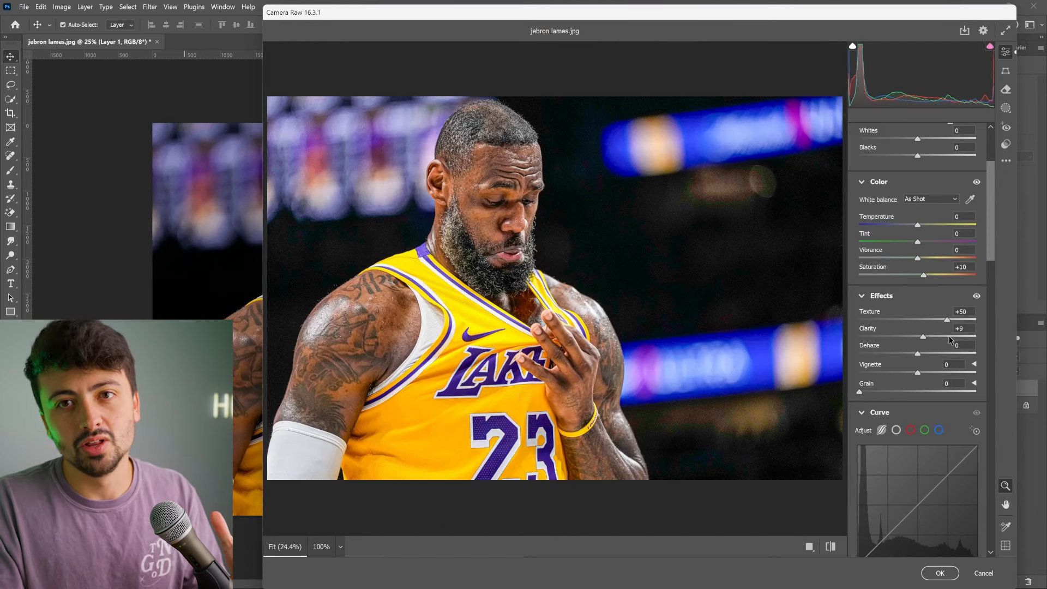
Set Sharpening to 34, Noise Reduction to 5 and Color Noise Reduction to 12, and apply the Camera Raw adjustments.
scroll(950, 339, "down", 10)
scroll(949, 339, "down", 2)
left_click_drag(861, 316, 890, 314)
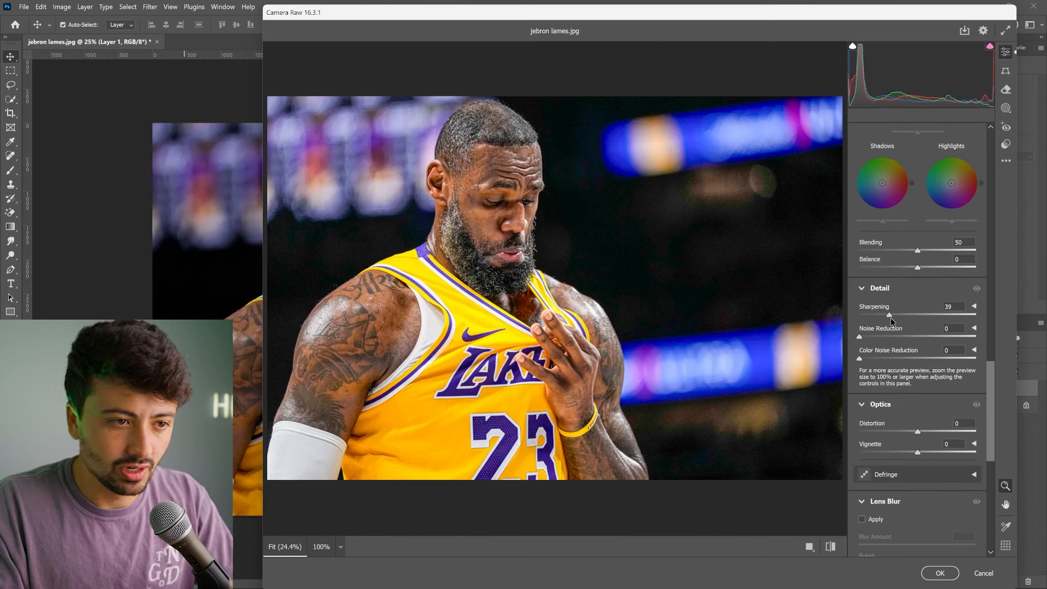
left_click_drag(889, 315, 864, 339)
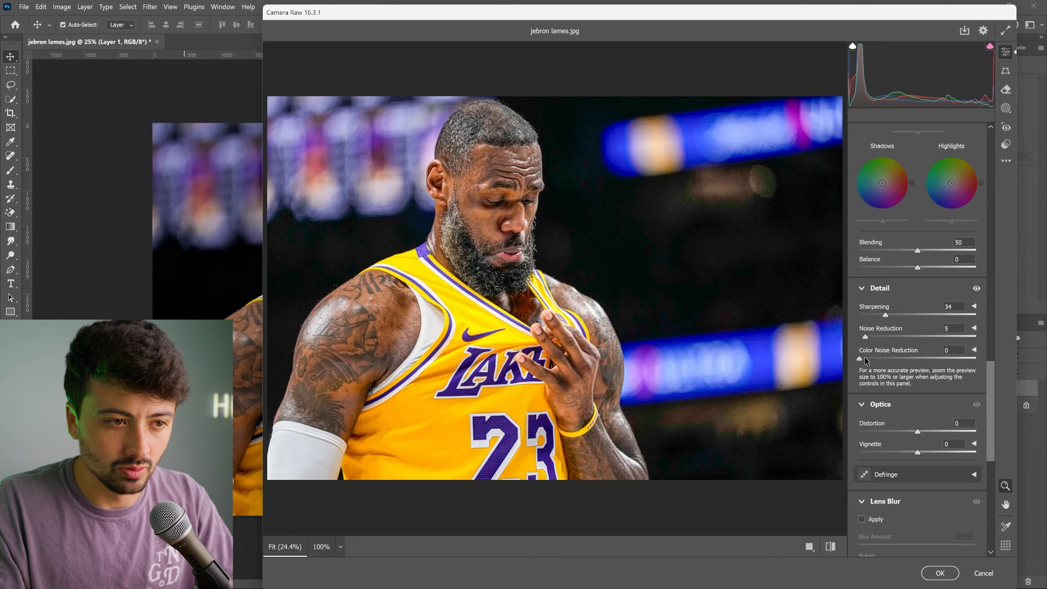
mouse_move(860, 359)
left_mouse_down()
mouse_move(936, 359)
mouse_move(858, 371)
mouse_move(873, 370)
left_mouse_up()
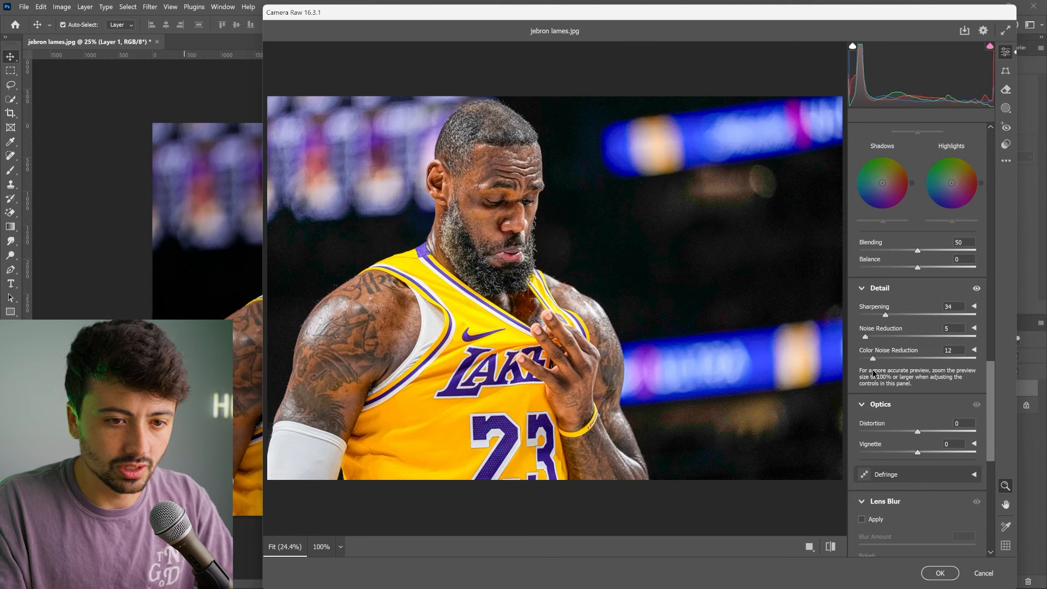
left_click(939, 575)
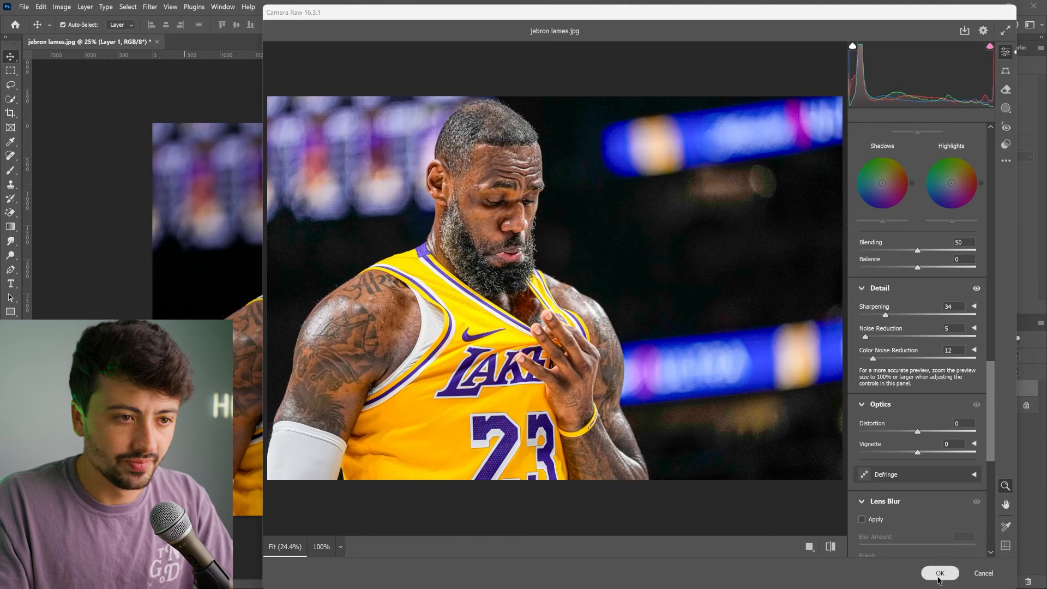